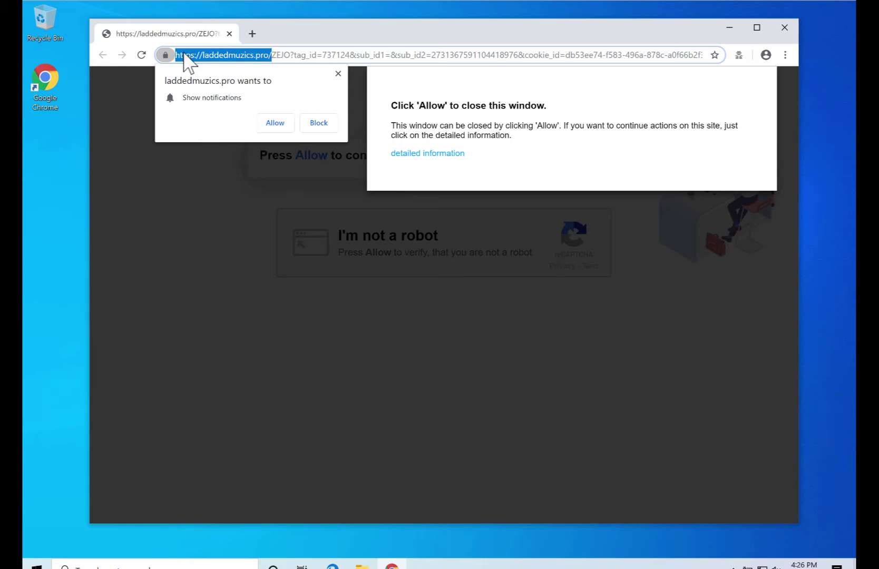
- Allow notifications from laddedmuzics.pro and open the browser's notification permissions in the site settings
click(271, 122)
click(785, 54)
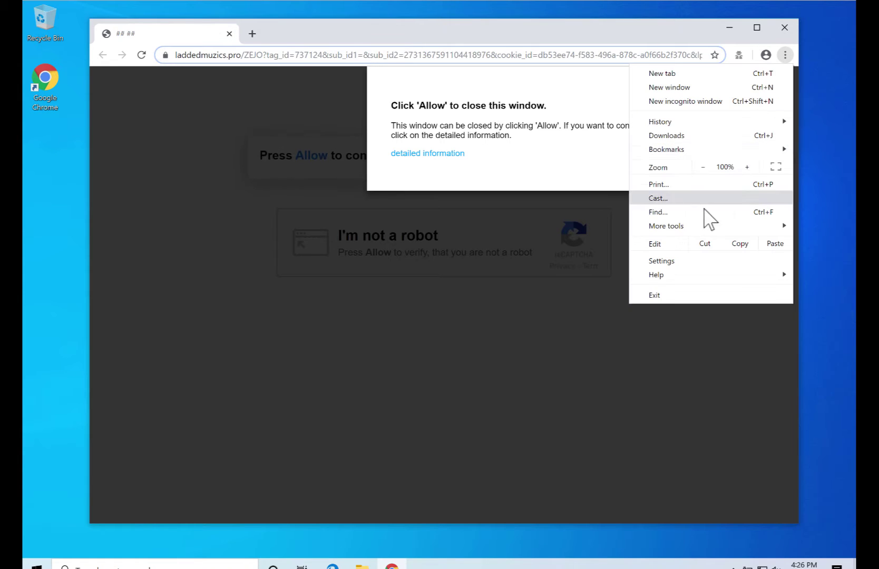
click(665, 259)
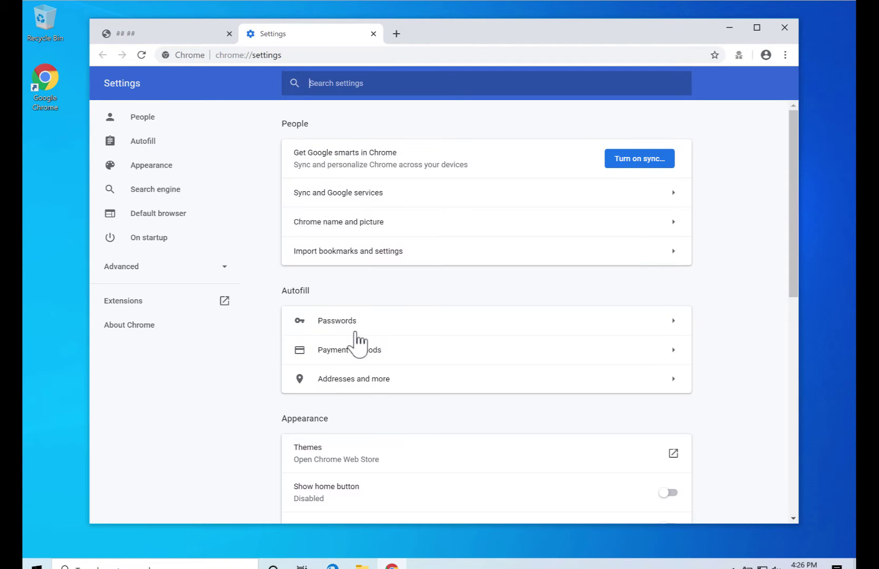
scroll(361, 345, down, 10)
click(495, 476)
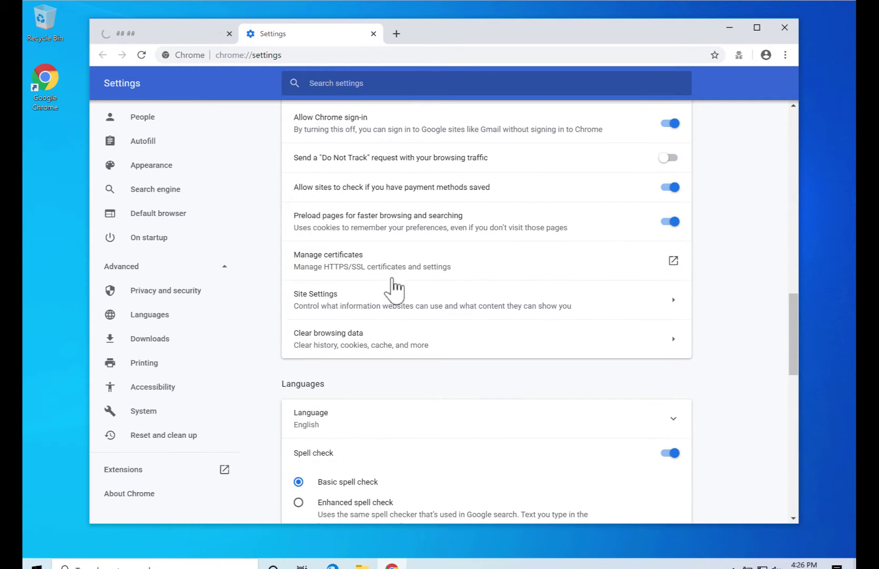
click(334, 307)
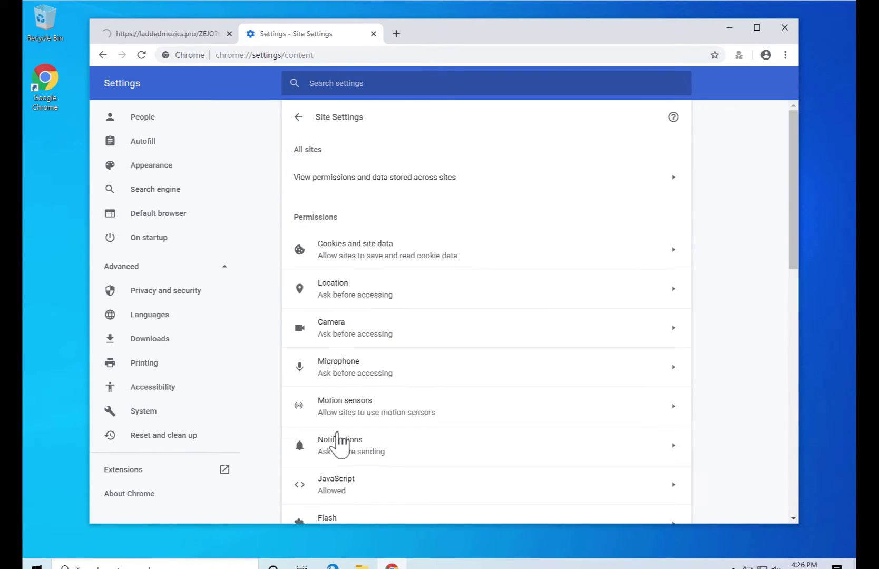
scroll(364, 469, down, 1)
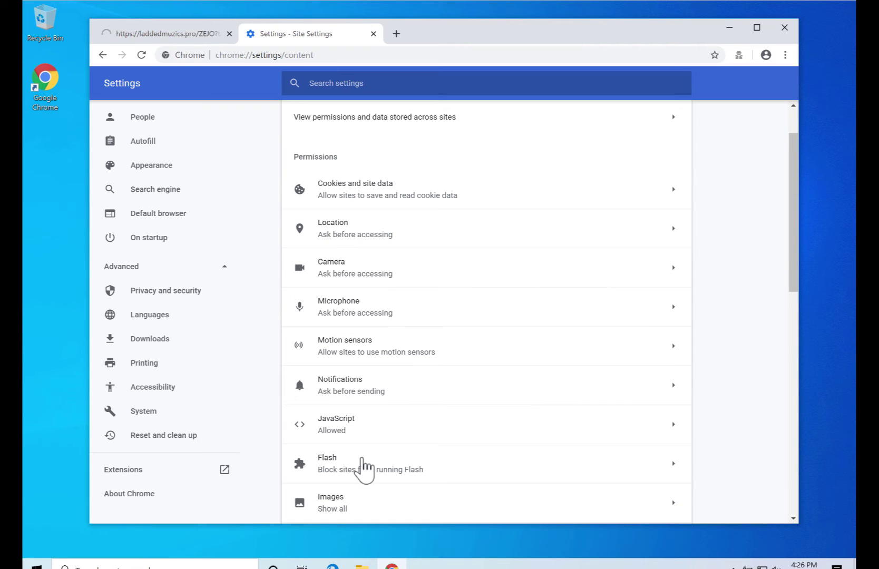
click(352, 390)
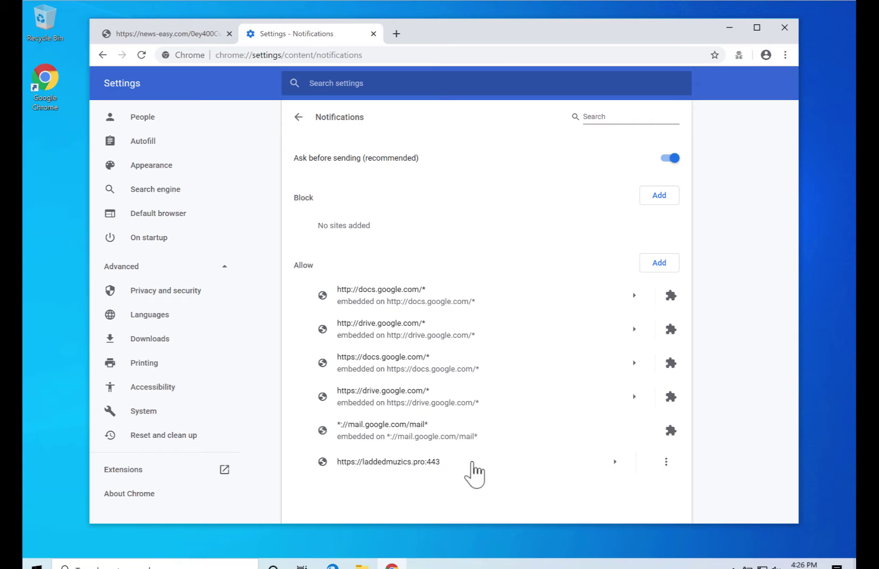
- Remove laddedmuzics.pro from the sites allowed to send notifications and close the browser
click(666, 462)
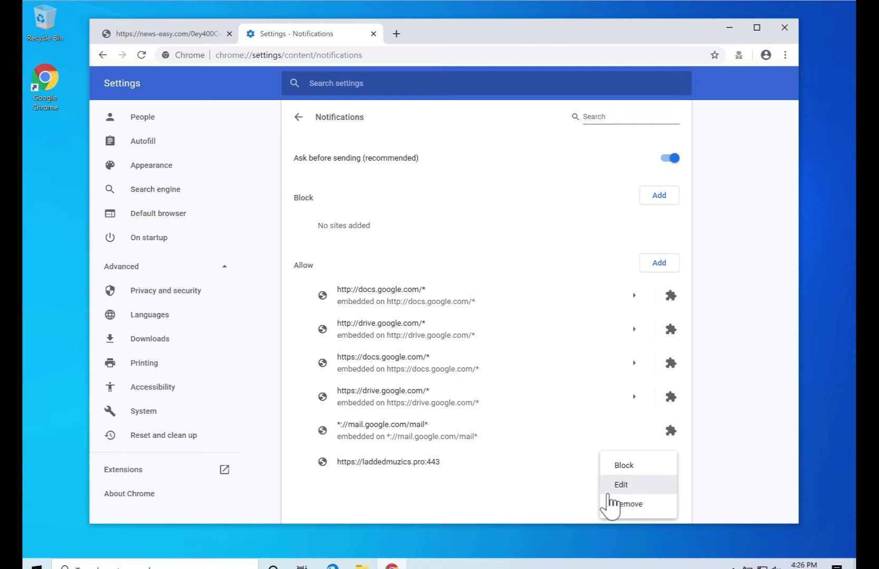
click(637, 506)
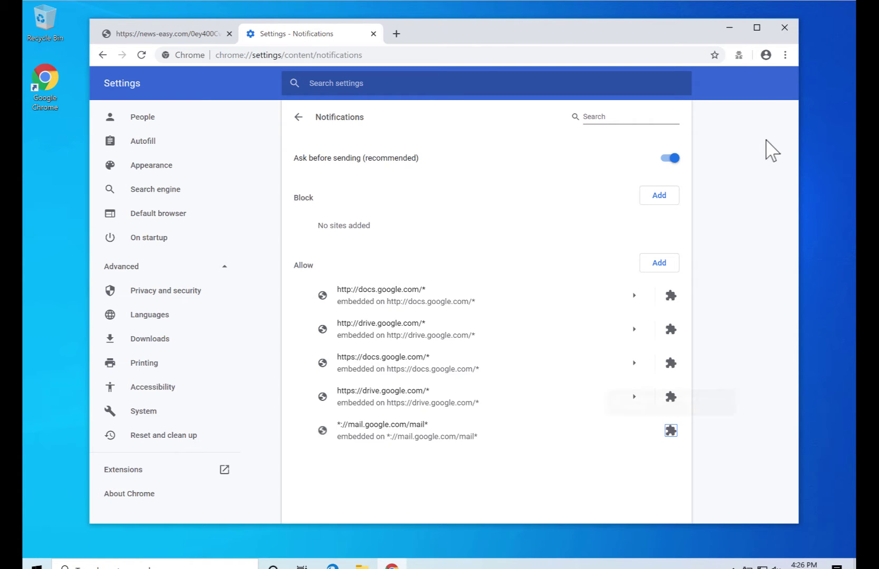
click(784, 28)
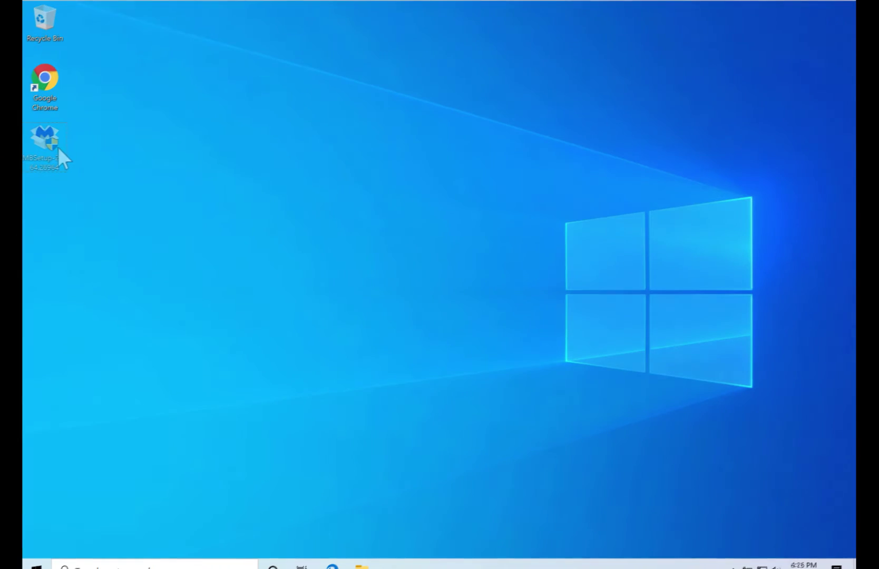
- Run the MBSetup installer as administrator and install Malwarebytes for a personal computer
right_click(57, 147)
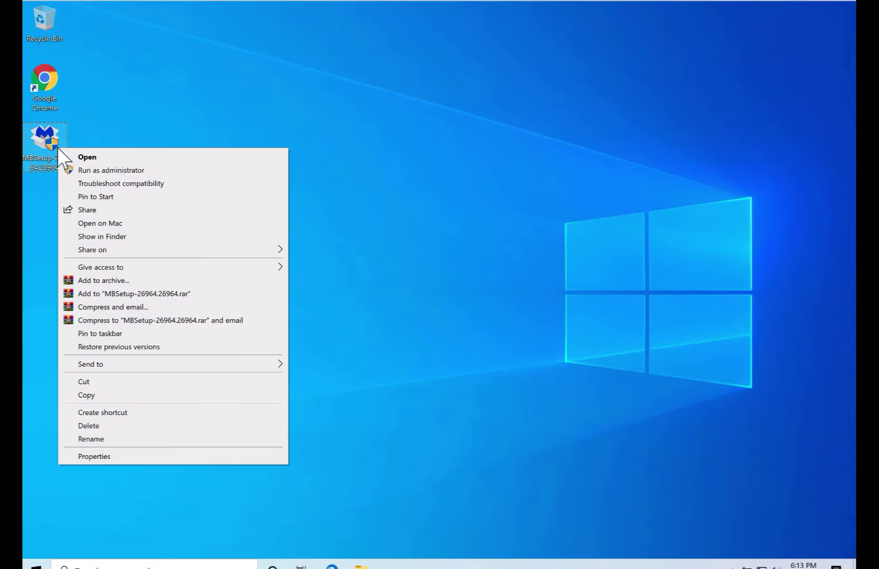
click(83, 170)
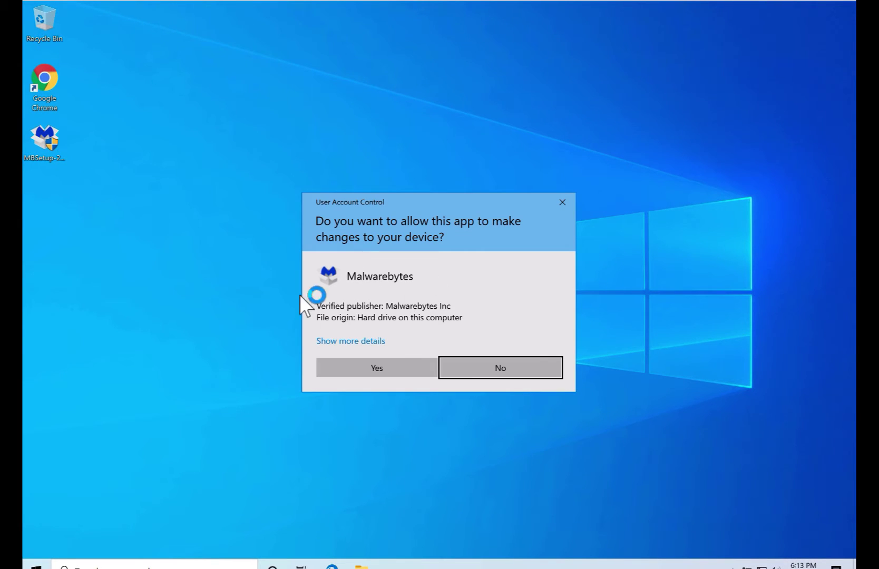
click(423, 366)
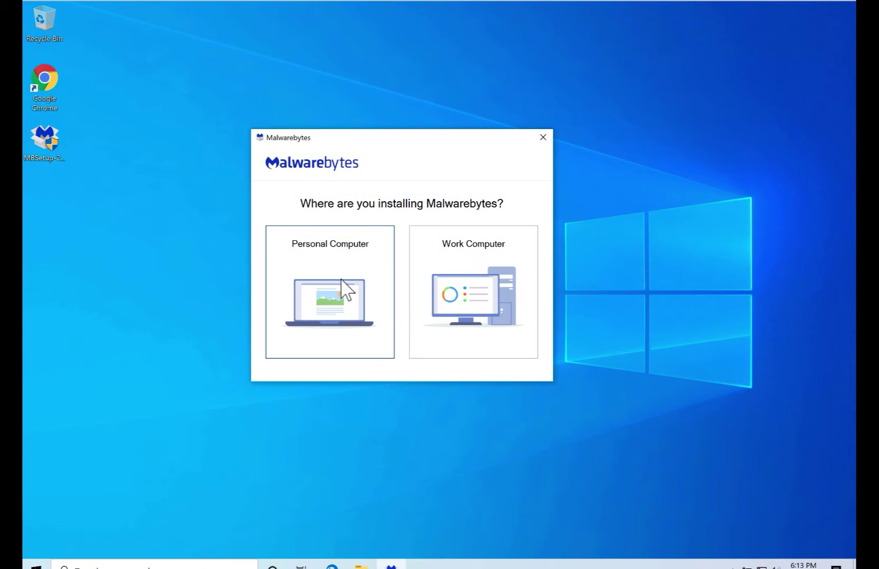
click(336, 272)
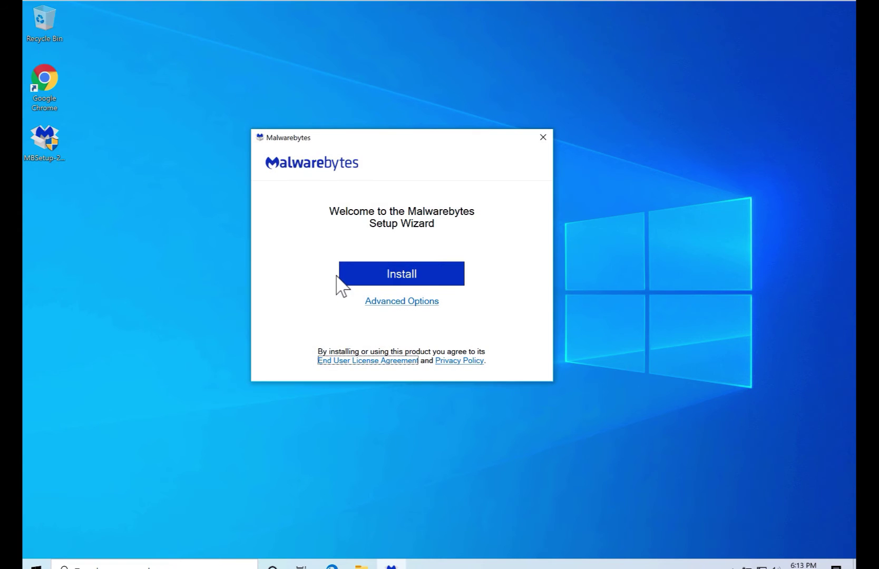
click(387, 276)
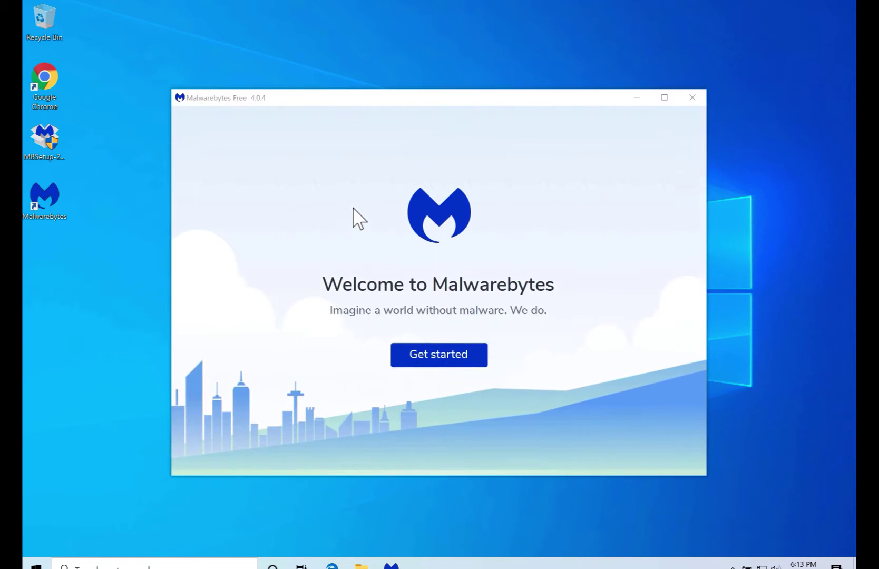
- Get started in Malwarebytes and decline the Premium trial form to reach the main dashboard
click(467, 366)
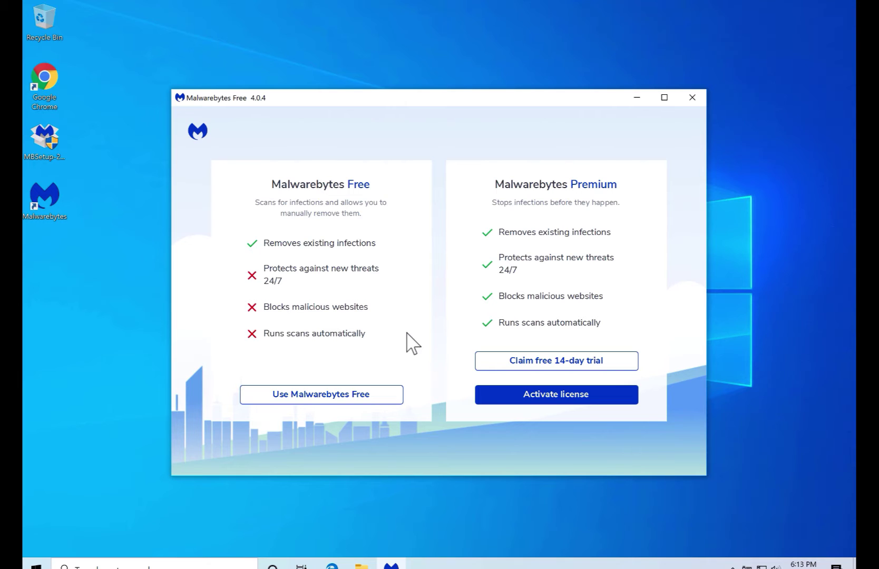
click(595, 362)
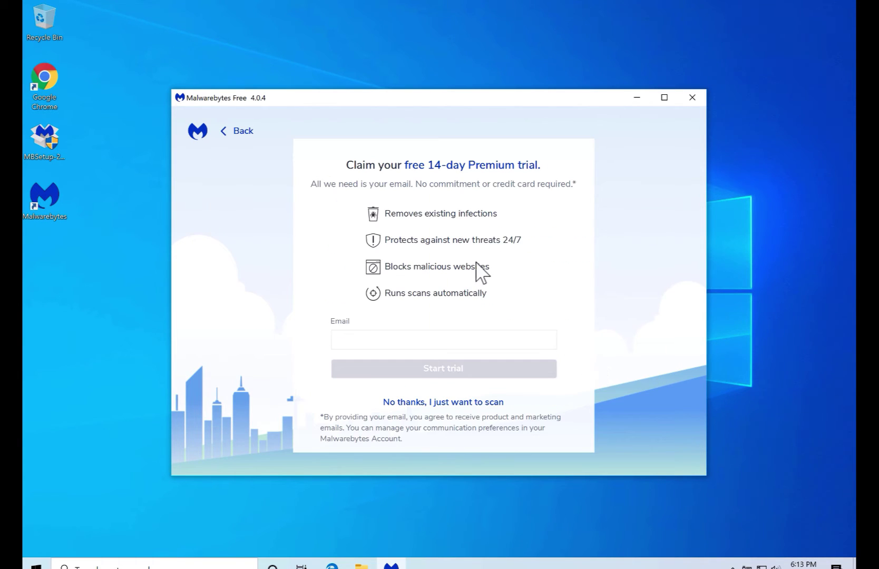
click(483, 403)
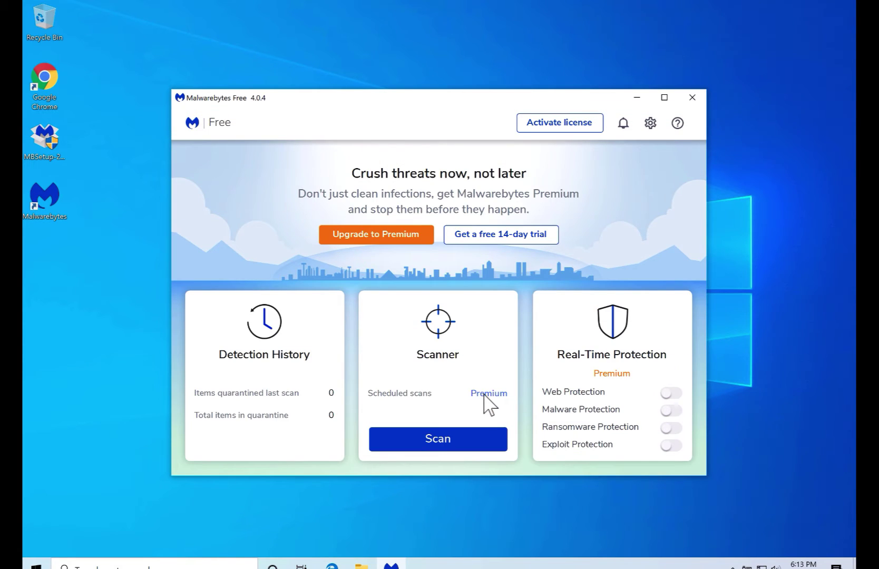
- Claim the free 14-day Premium trial from the dashboard by entering the email address
click(523, 240)
click(449, 335)
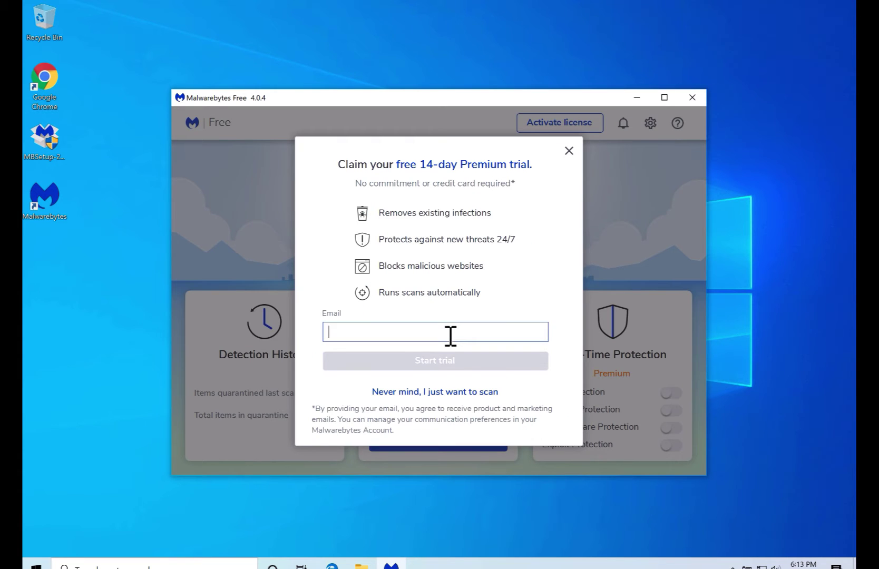
text(your@email.com)
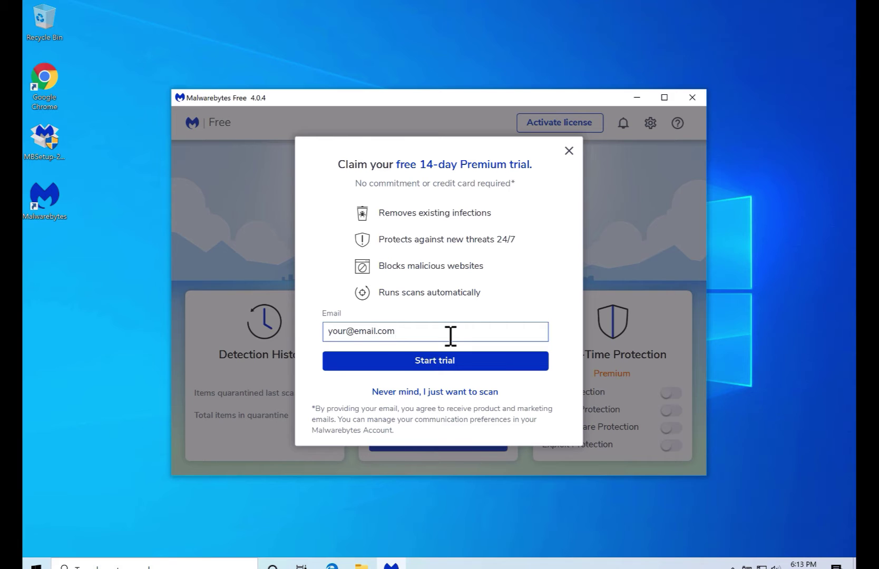
click(441, 364)
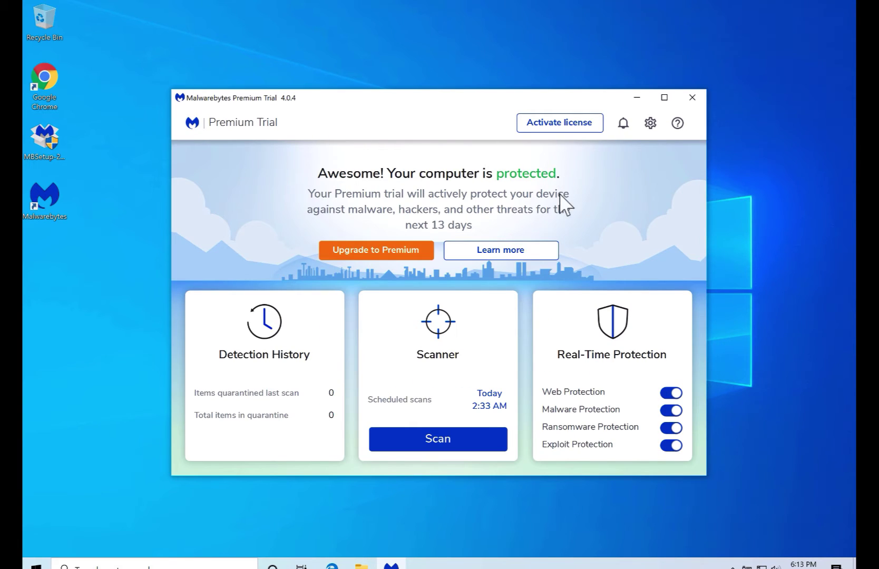
- Start a threat scan of the computer and check the program's notifications while it runs
click(446, 429)
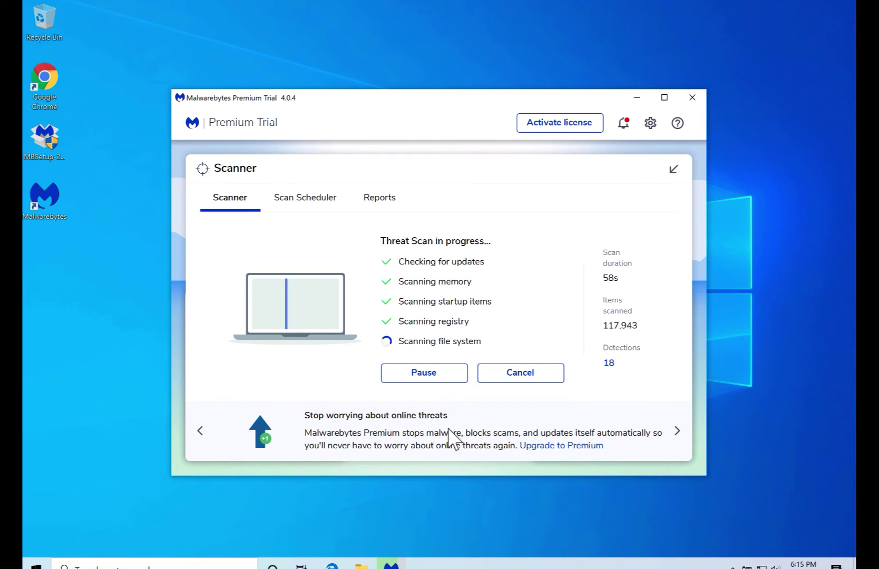
click(623, 123)
click(552, 129)
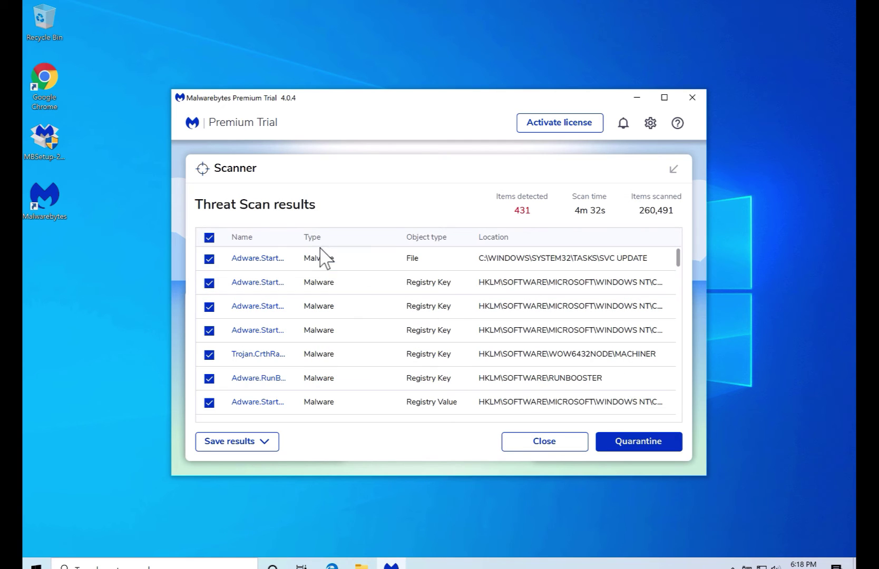
- Examine the full list of detected threats in the scan results, widening the Name, Type and Object type columns
drag(295, 242, 352, 243)
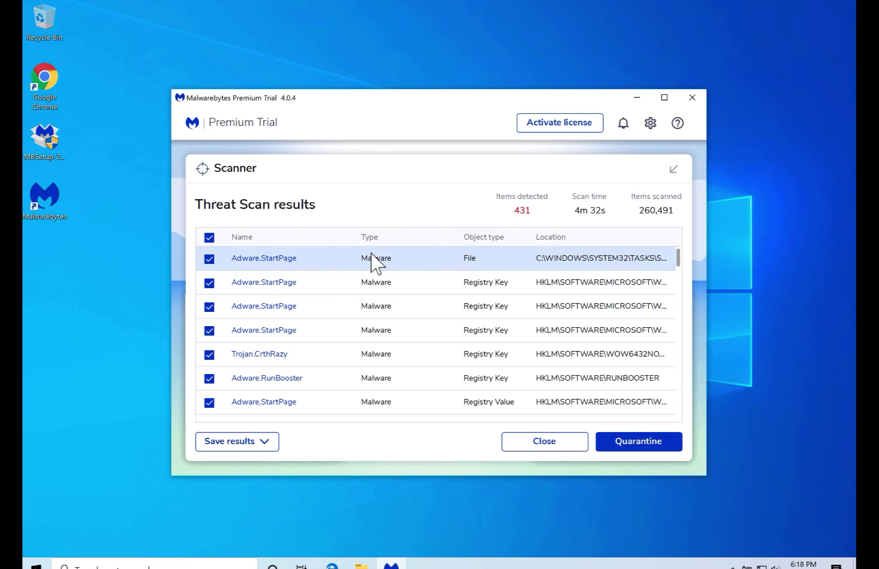
drag(454, 240, 470, 240)
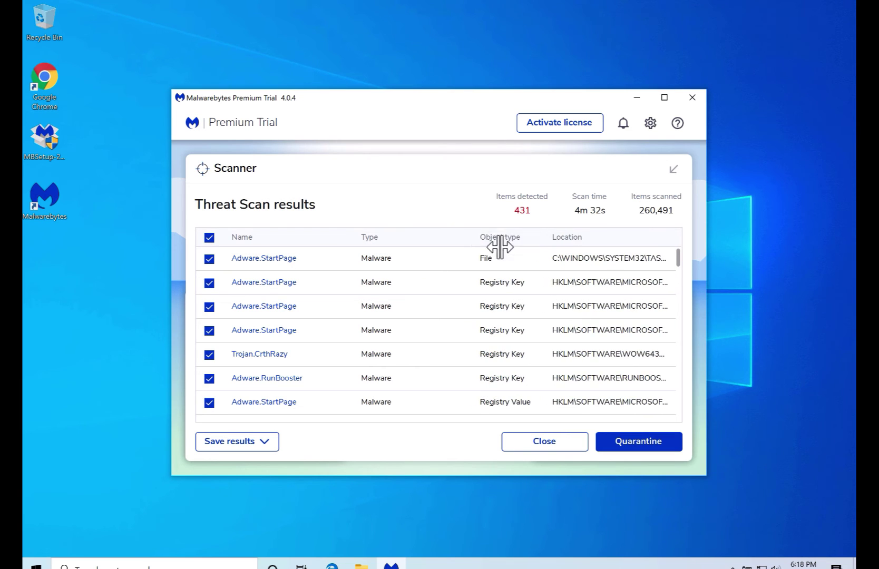
drag(548, 241, 605, 258)
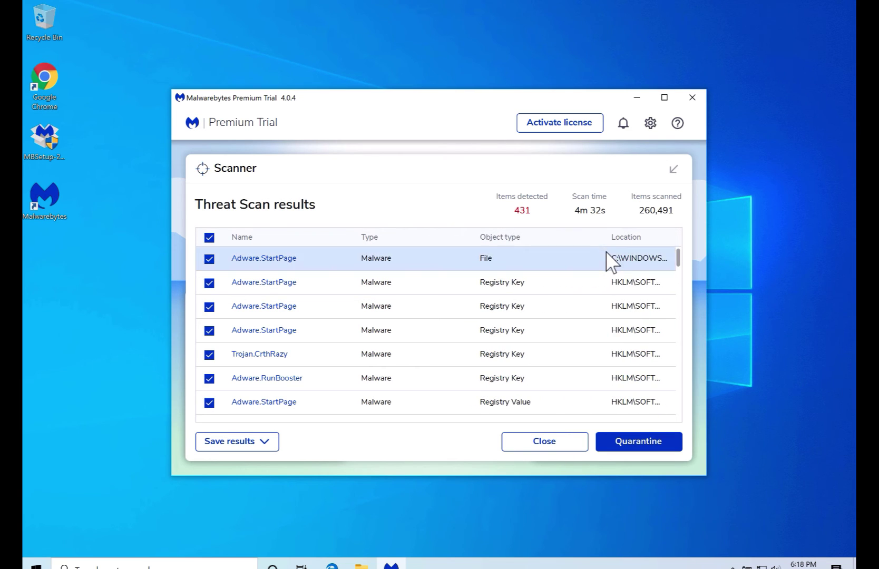
scroll(586, 314, down, 2)
scroll(590, 322, down, 3)
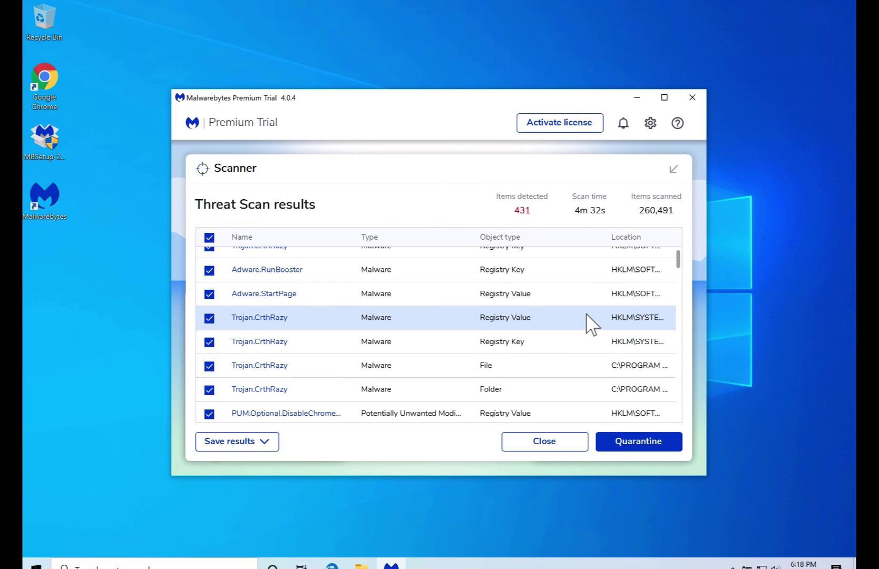
drag(678, 265, 681, 277)
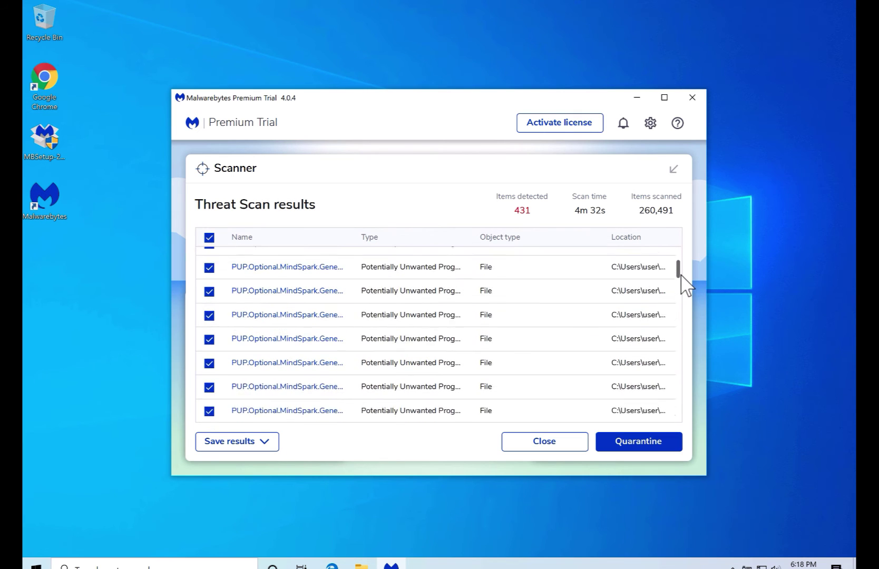
drag(354, 240, 413, 243)
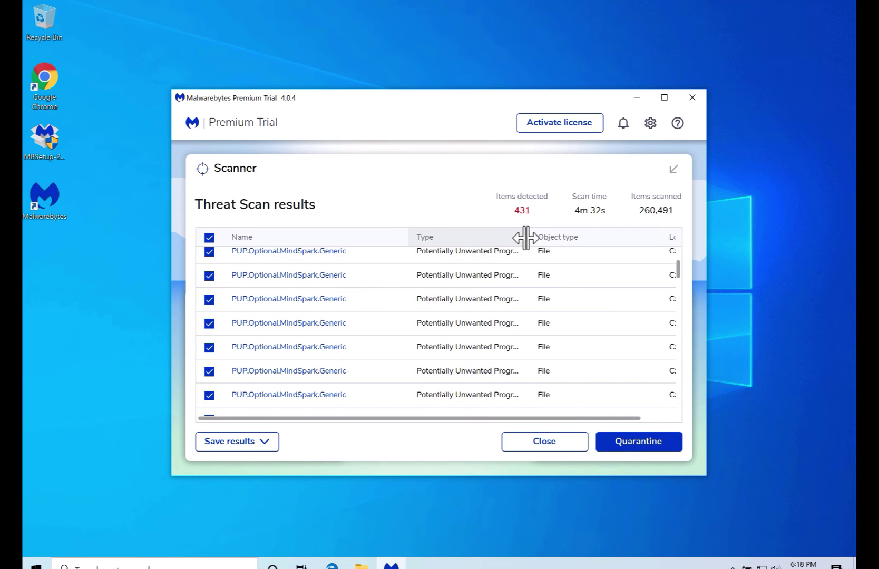
drag(527, 237, 544, 241)
drag(678, 269, 666, 407)
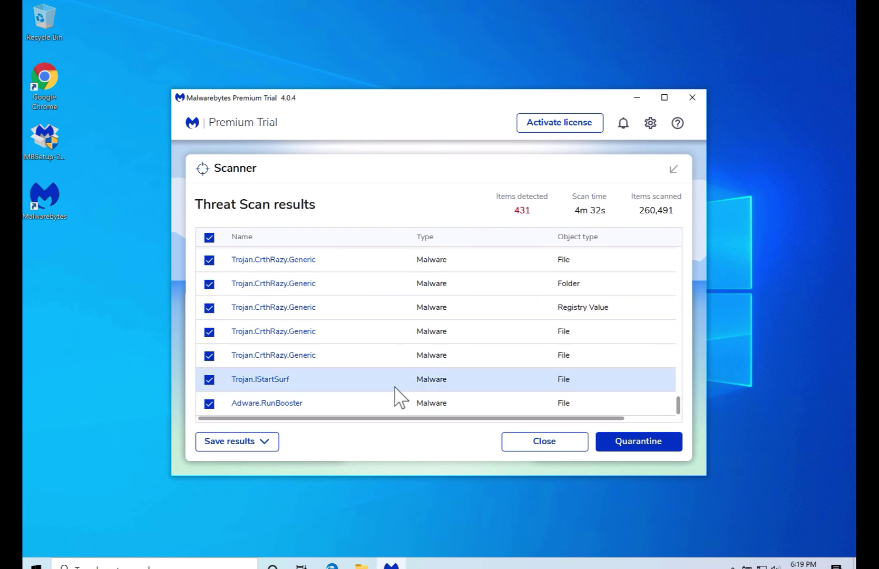
- Quarantine all selected threats from the scan results, finish the scan summary and close Malwarebytes
click(643, 444)
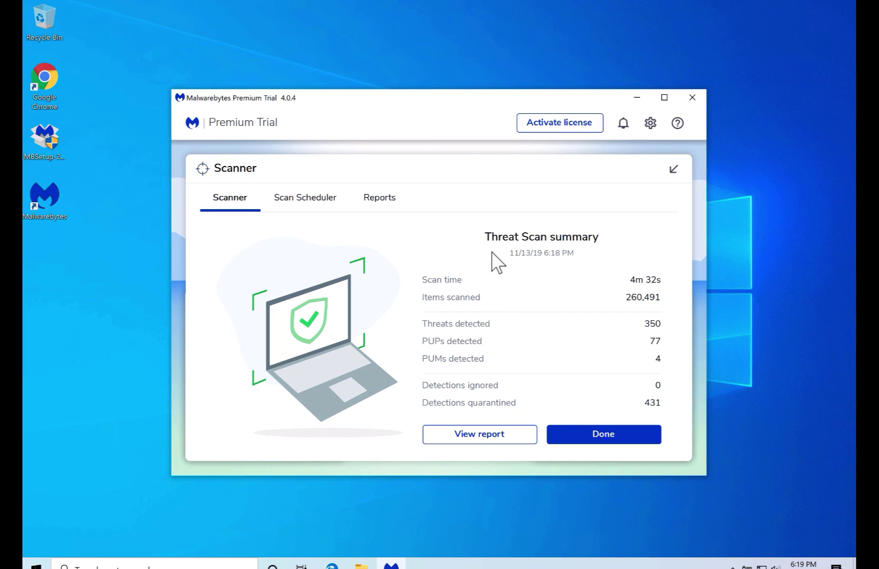
click(604, 435)
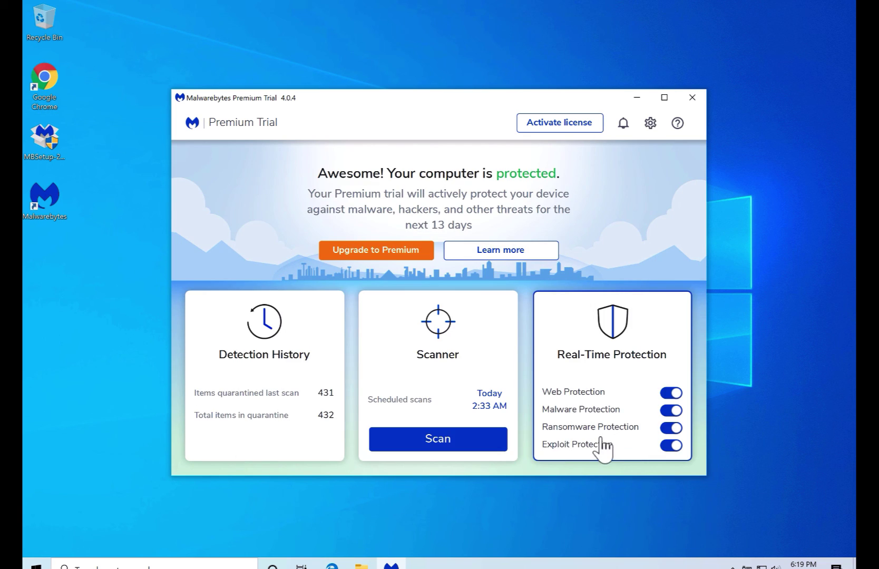
click(684, 100)
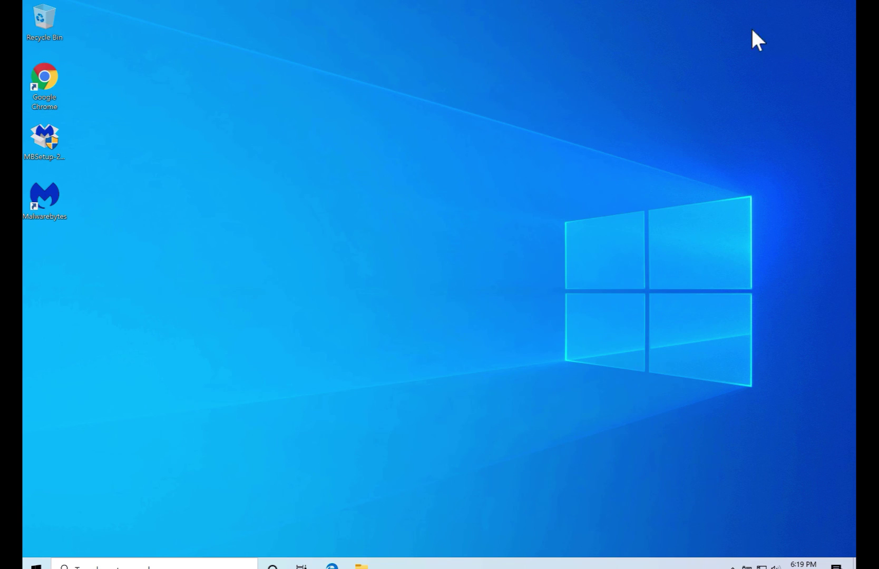